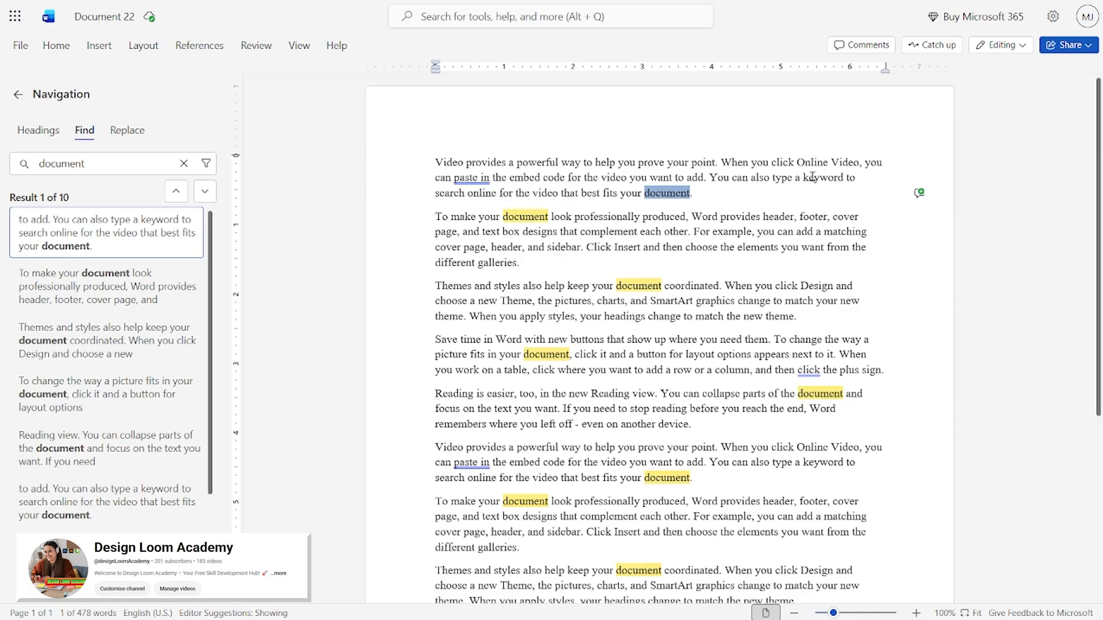
- Clear the previous search term and search the document for the word "video"
click(56, 45)
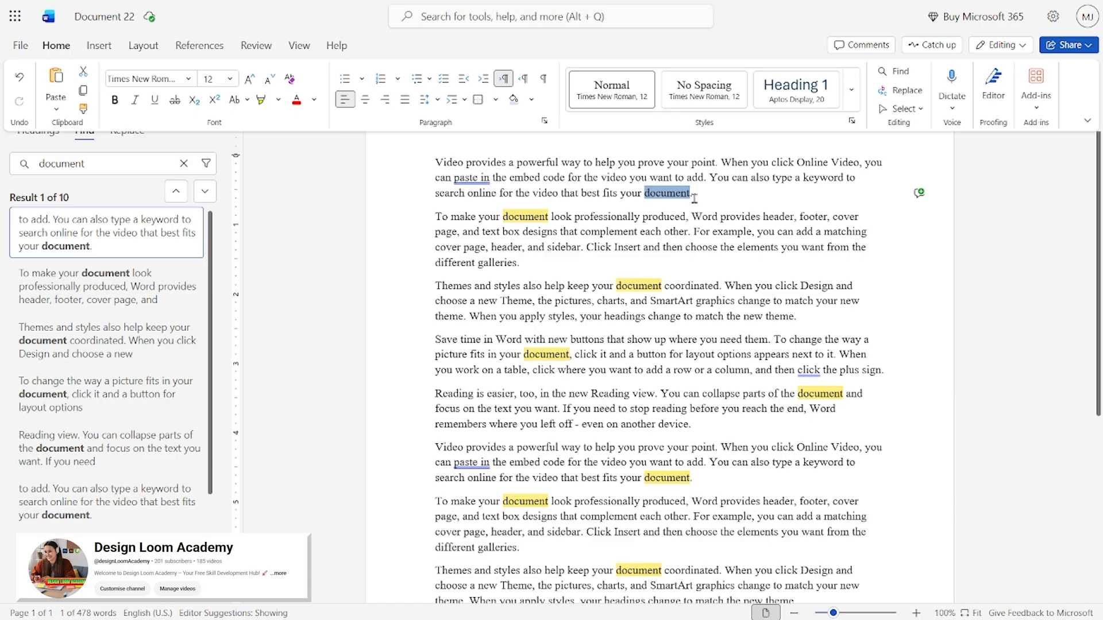
click(184, 164)
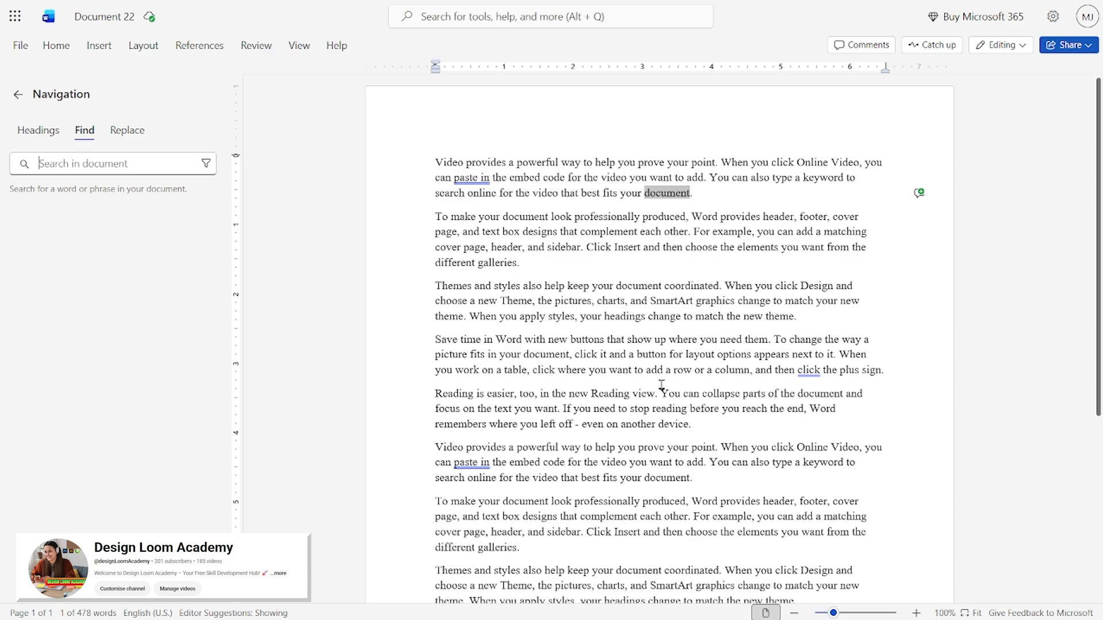
click(56, 40)
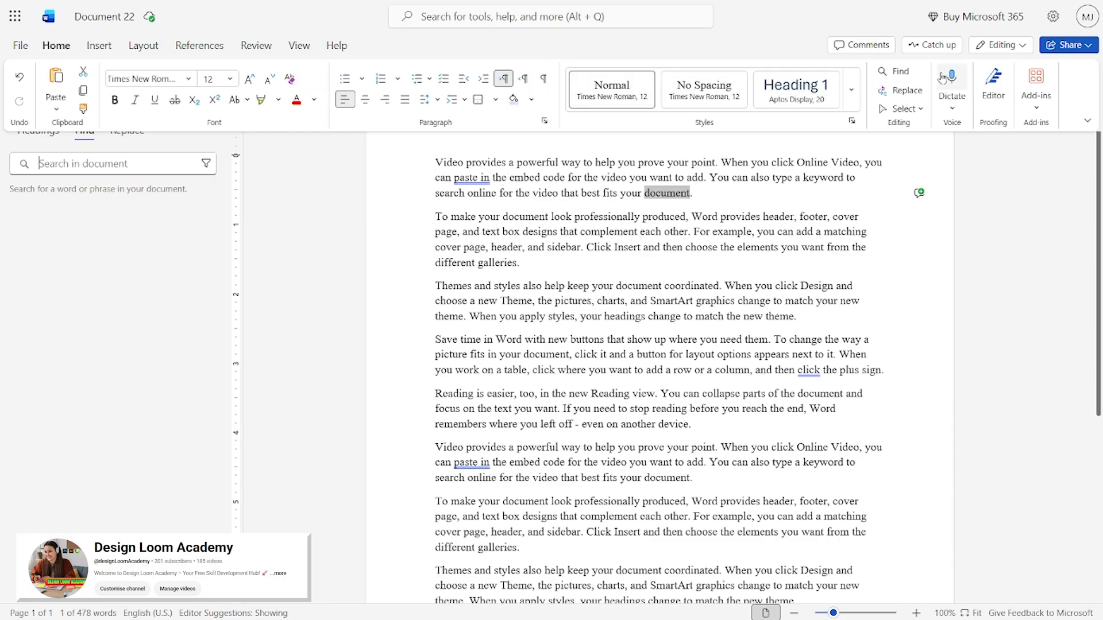
click(896, 80)
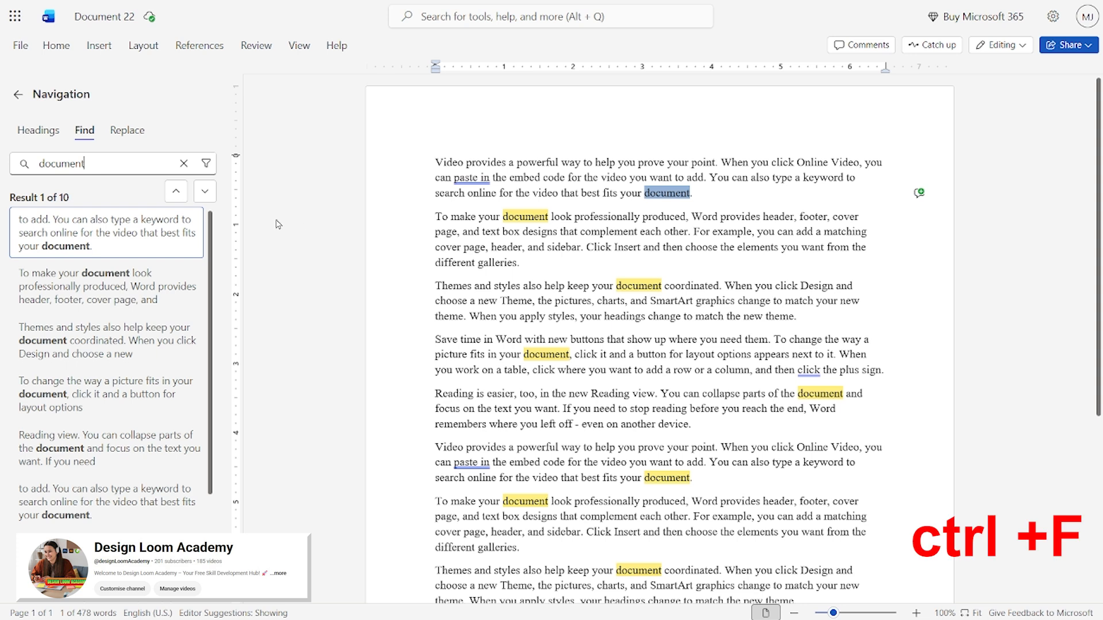
click(183, 165)
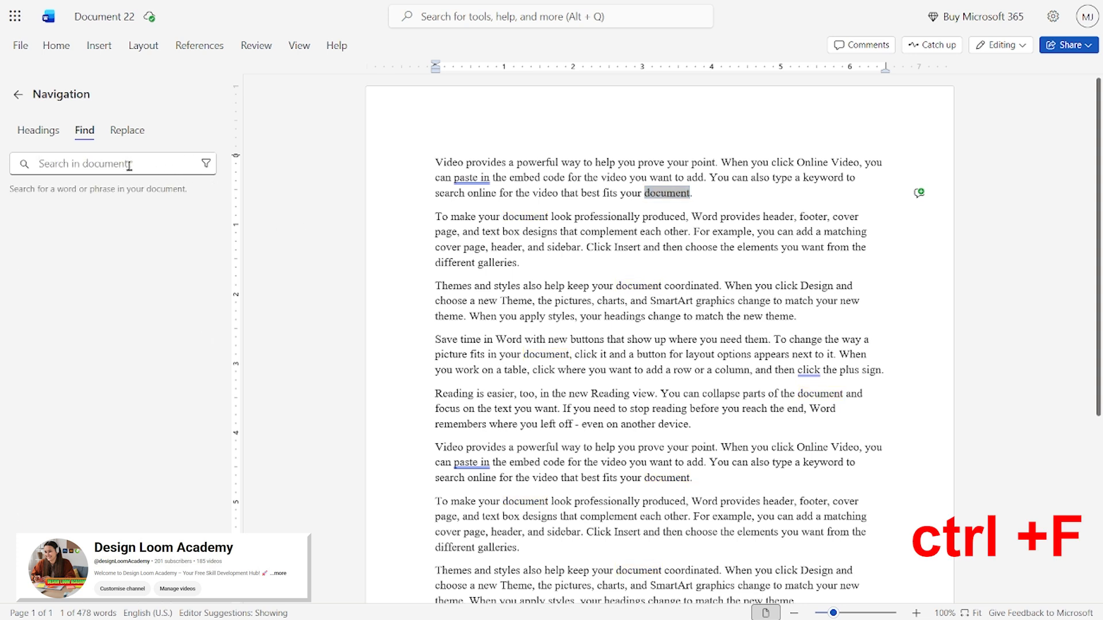
text(vi)
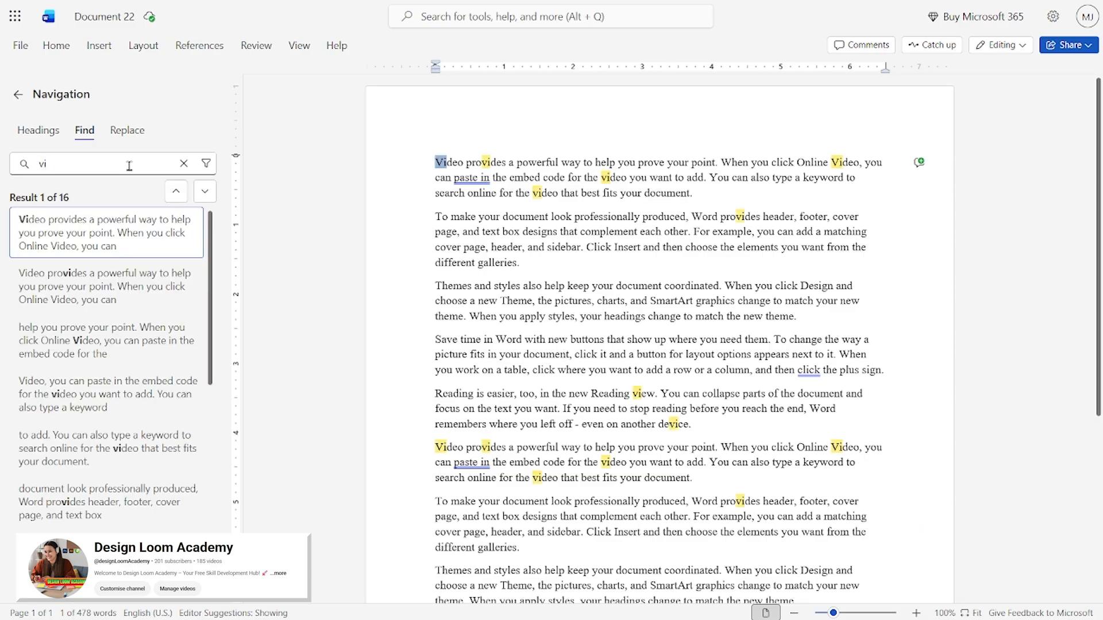
text(deo)
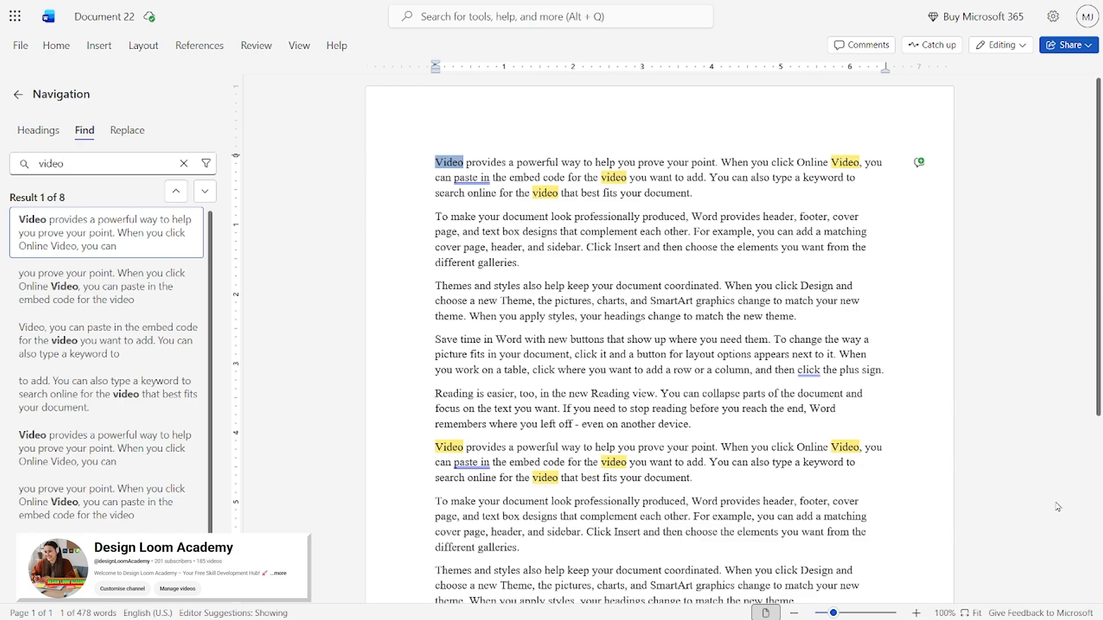
- Look through the matches for "video" and go to the second, third and fourth results one after another
scroll(1098, 213, down, 3)
scroll(1094, 211, up, 3)
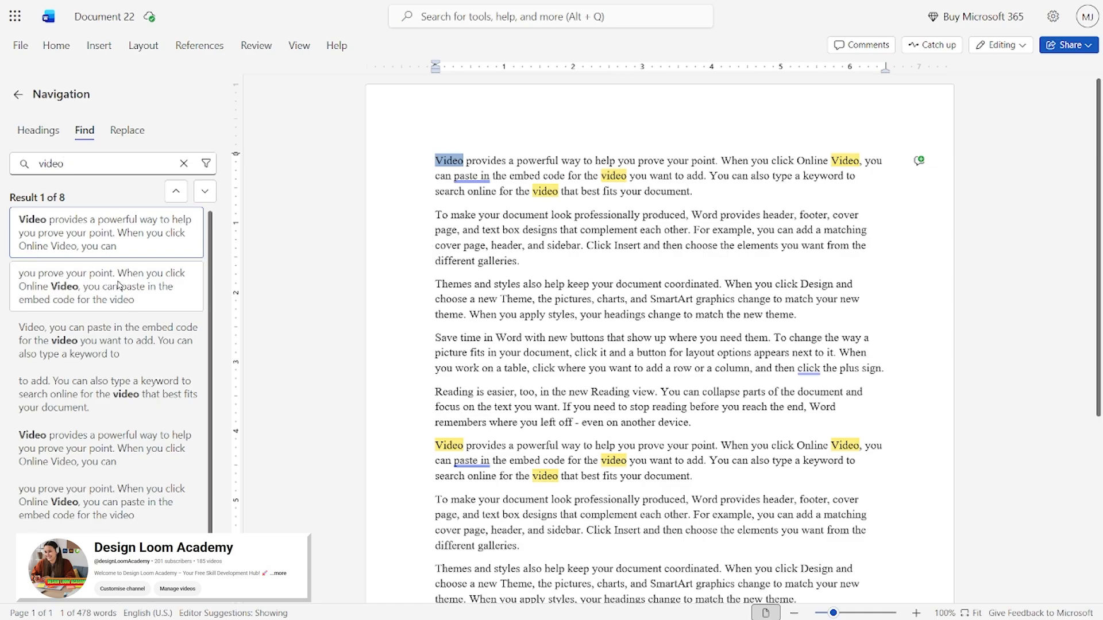
click(150, 299)
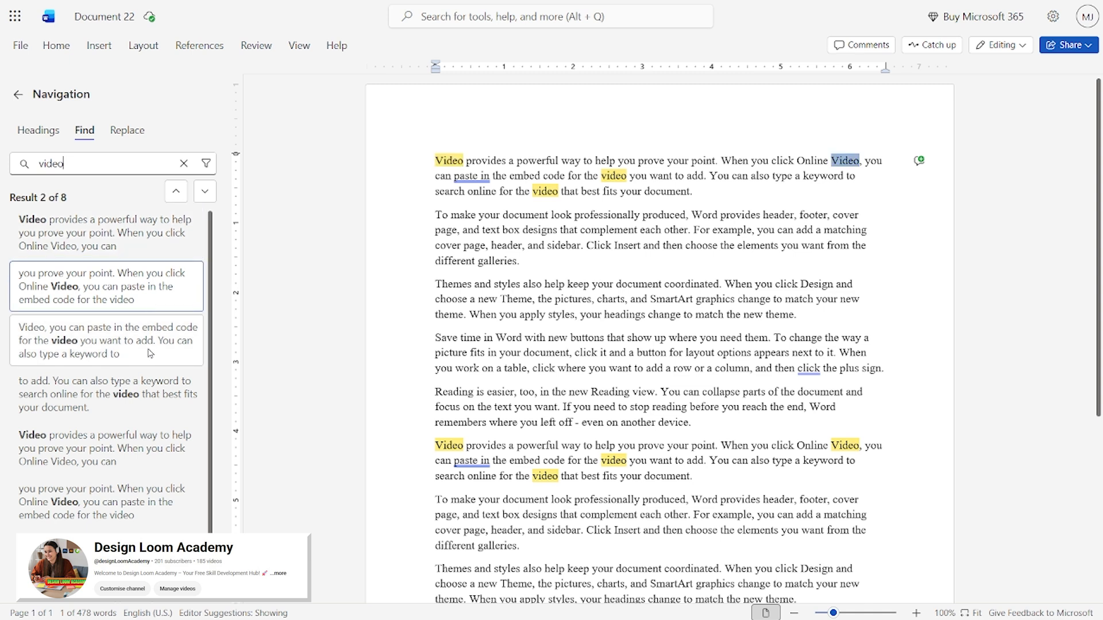
click(150, 352)
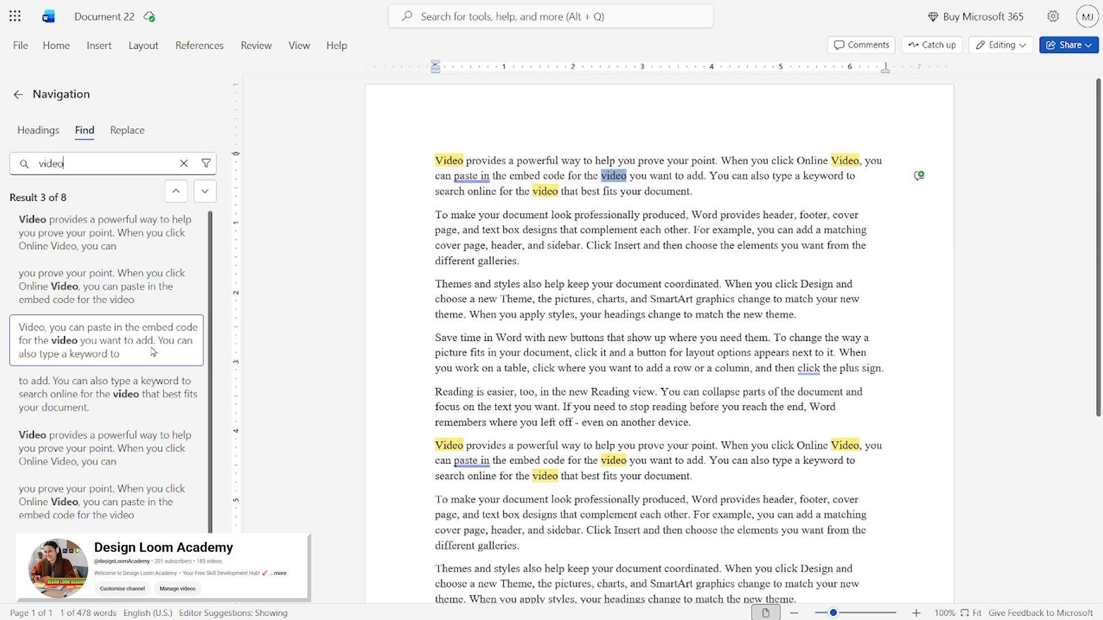
click(154, 404)
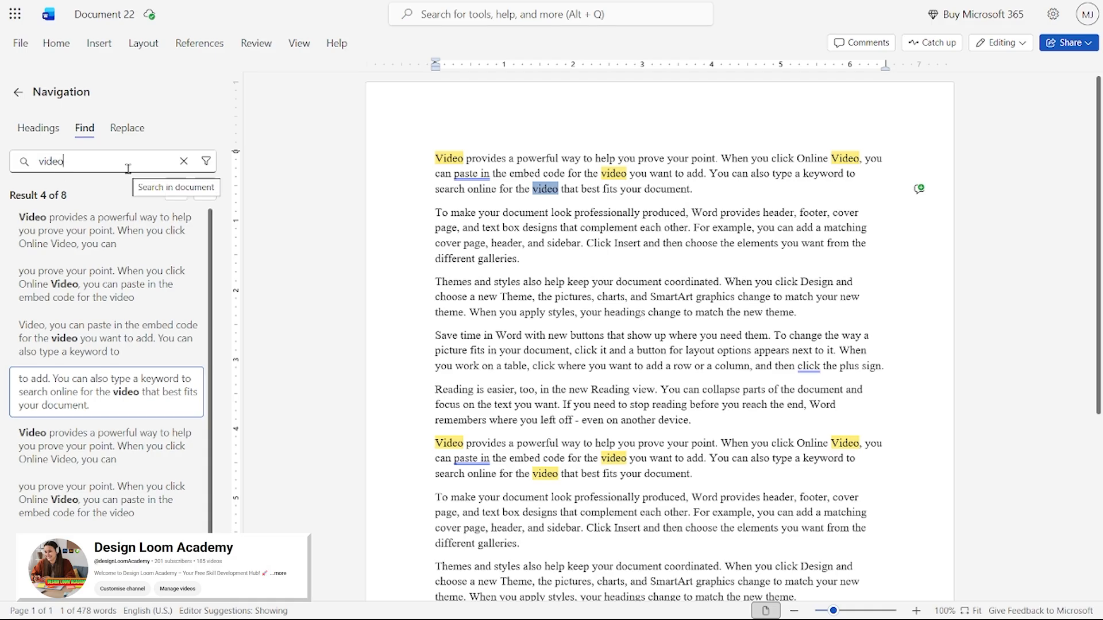
- Replace the selected "video" in the last sentence of the first paragraph with "MP4"
click(133, 131)
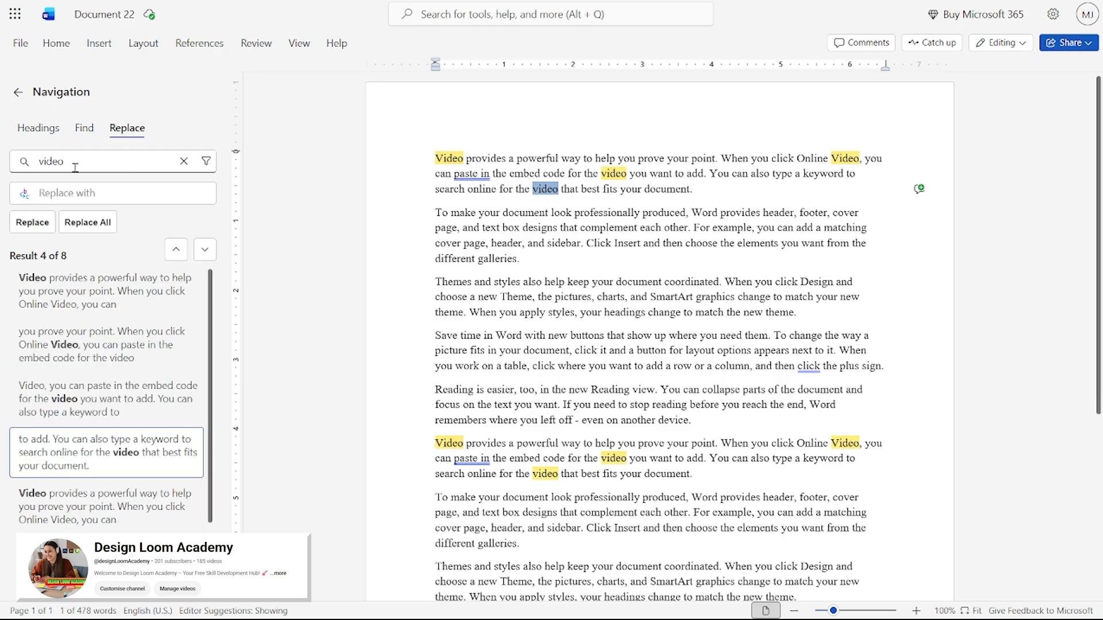
click(79, 193)
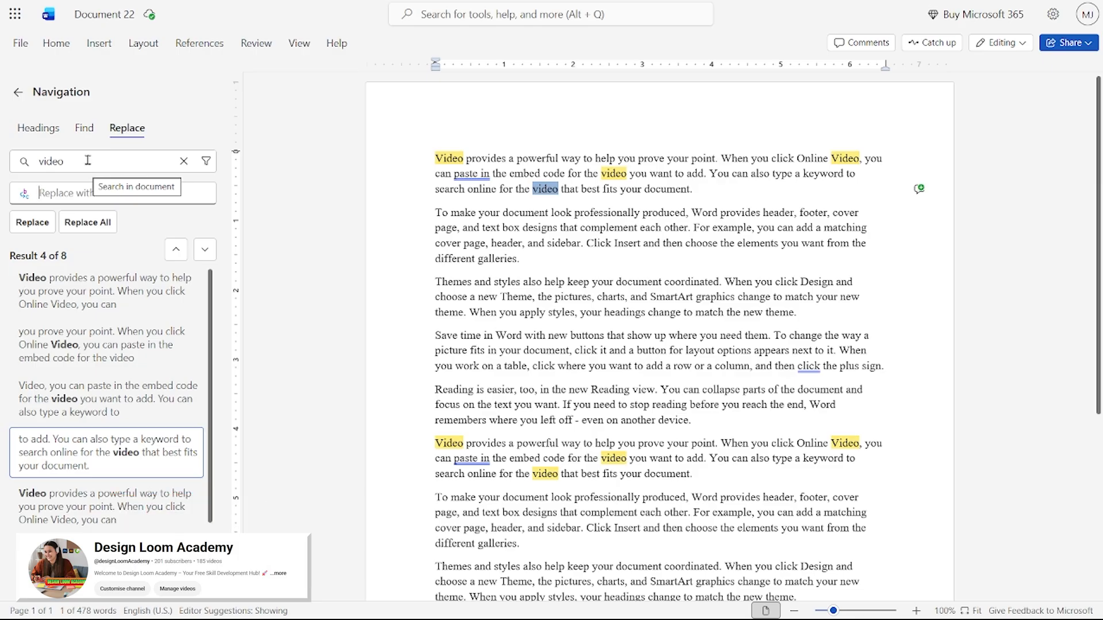
click(88, 161)
click(88, 195)
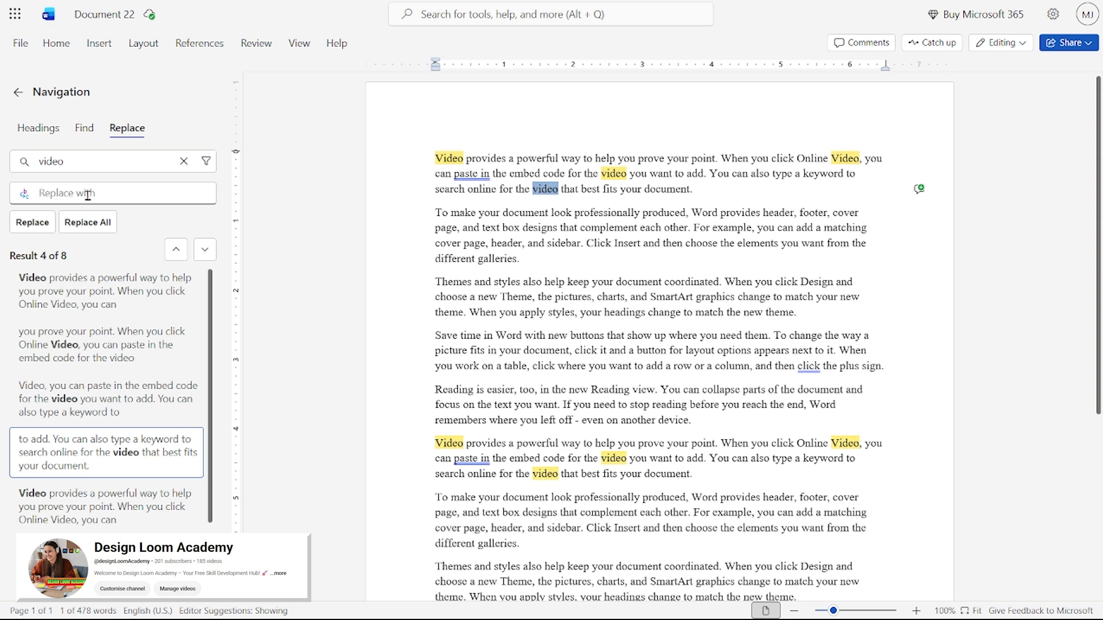
text(Mp)
key(BackSpace)
key(BackSpace)
text(P4)
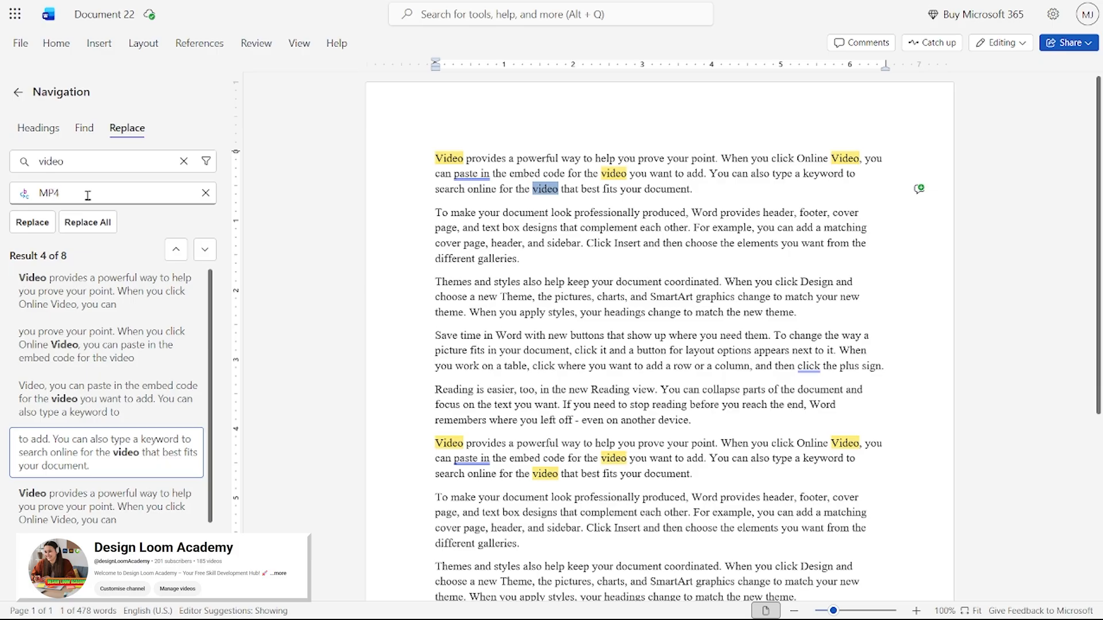
click(47, 227)
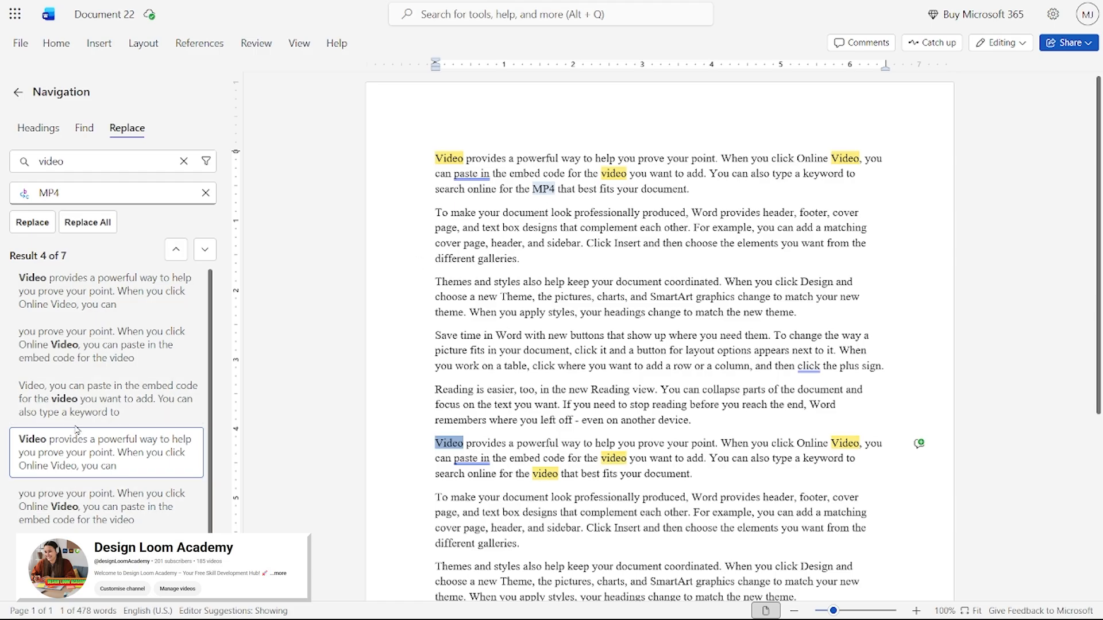
- Replace the opening word "Video" of the first paragraph with "MP4", and replace all remaining matches at once
click(59, 288)
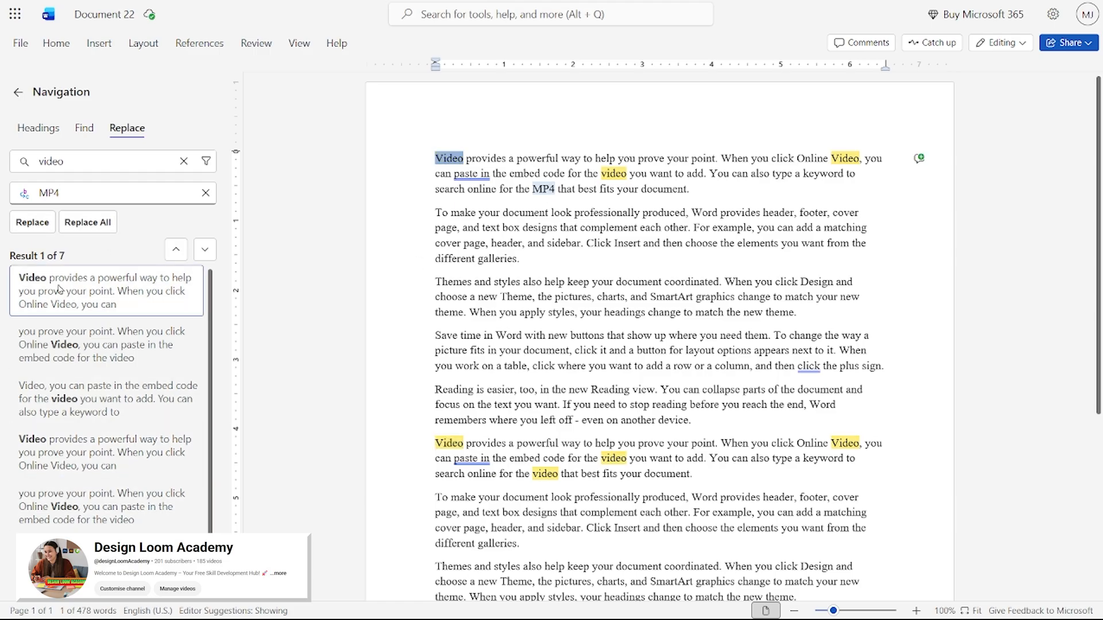
click(32, 224)
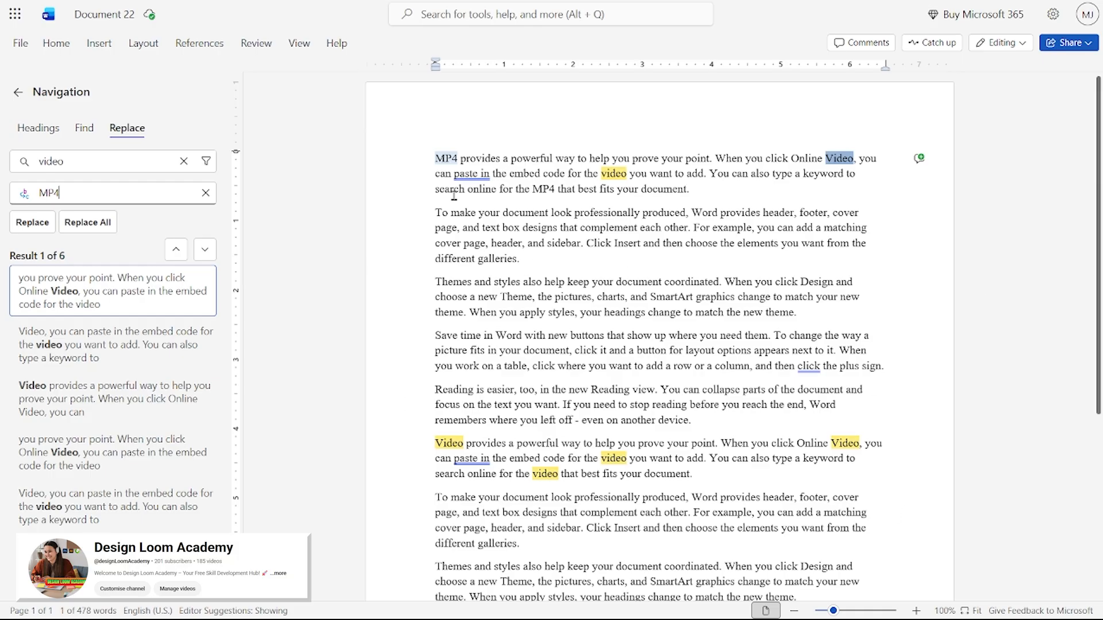
click(95, 226)
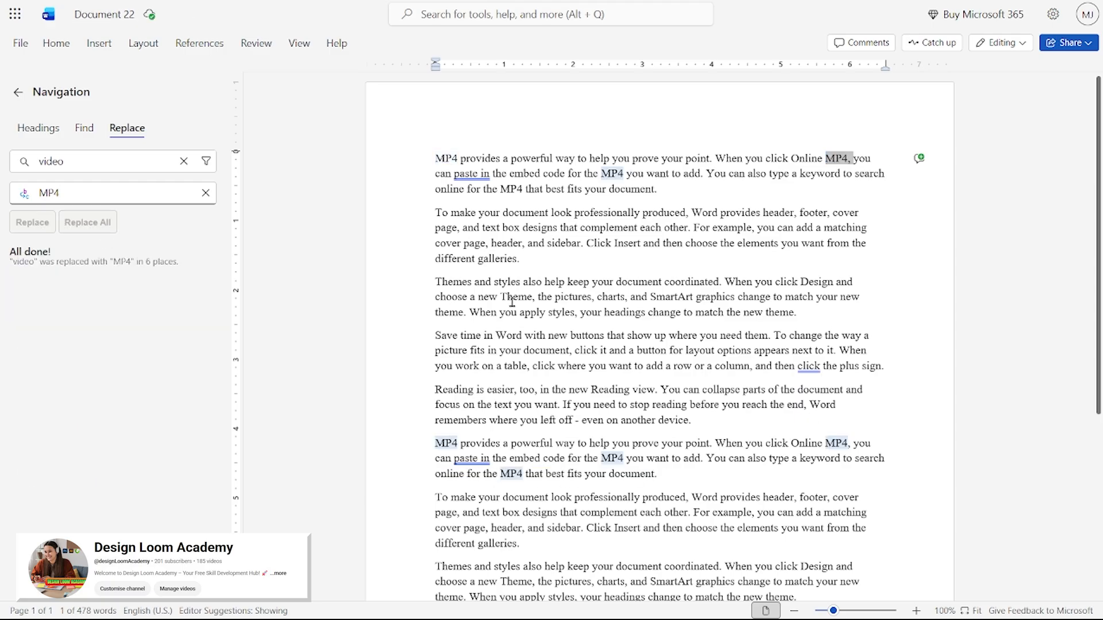
- Change the search term to "document" to find every occurrence of that word in the text
click(85, 129)
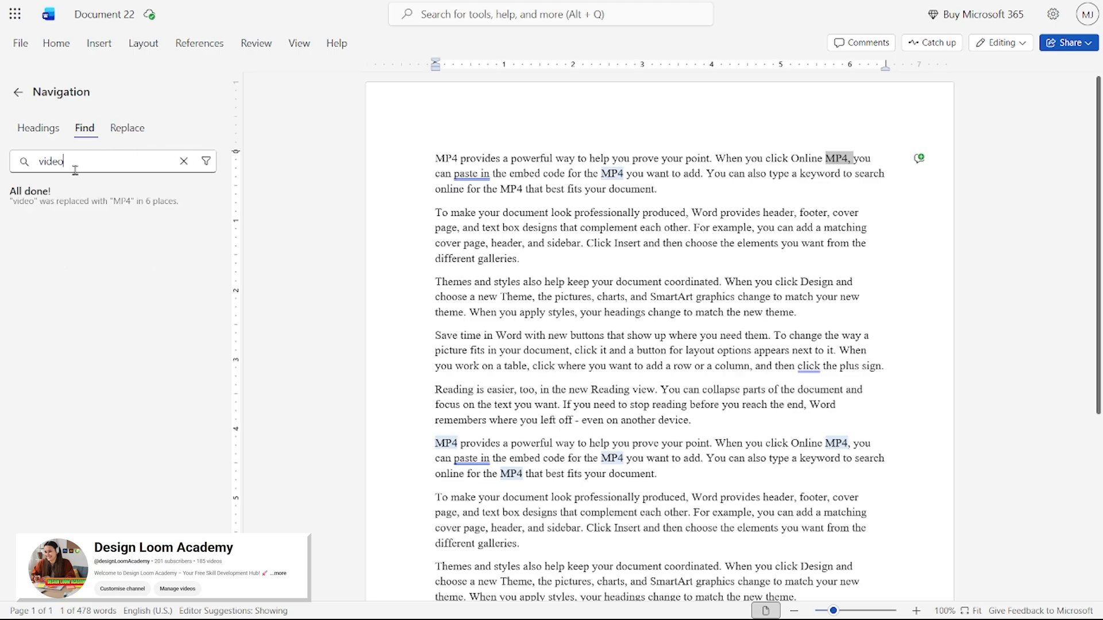
drag(72, 167, 36, 163)
text(doc)
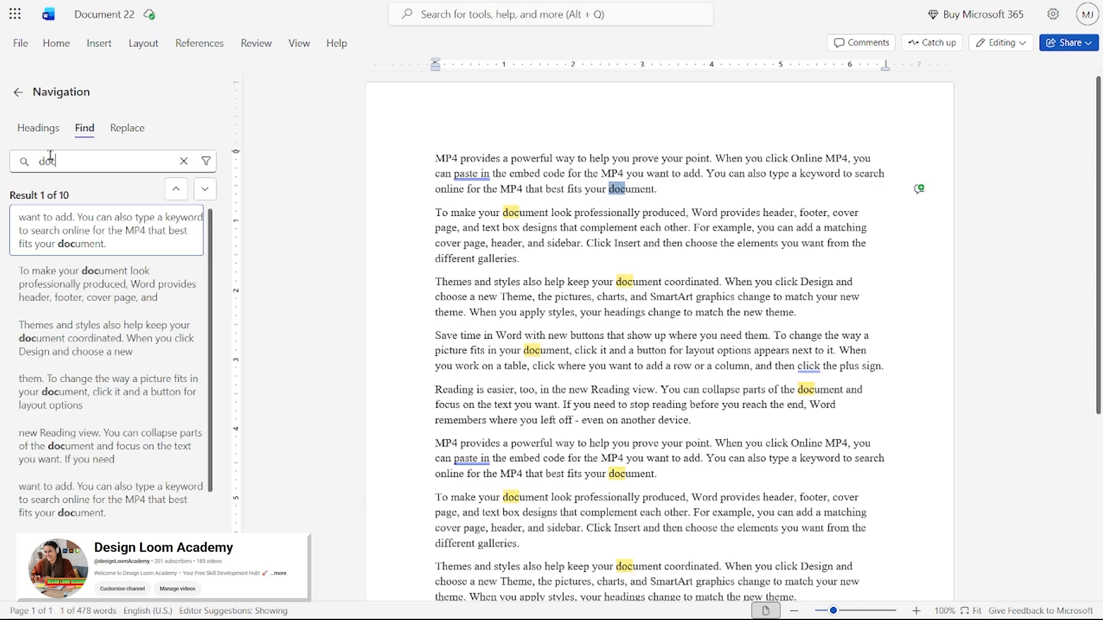
text(um)
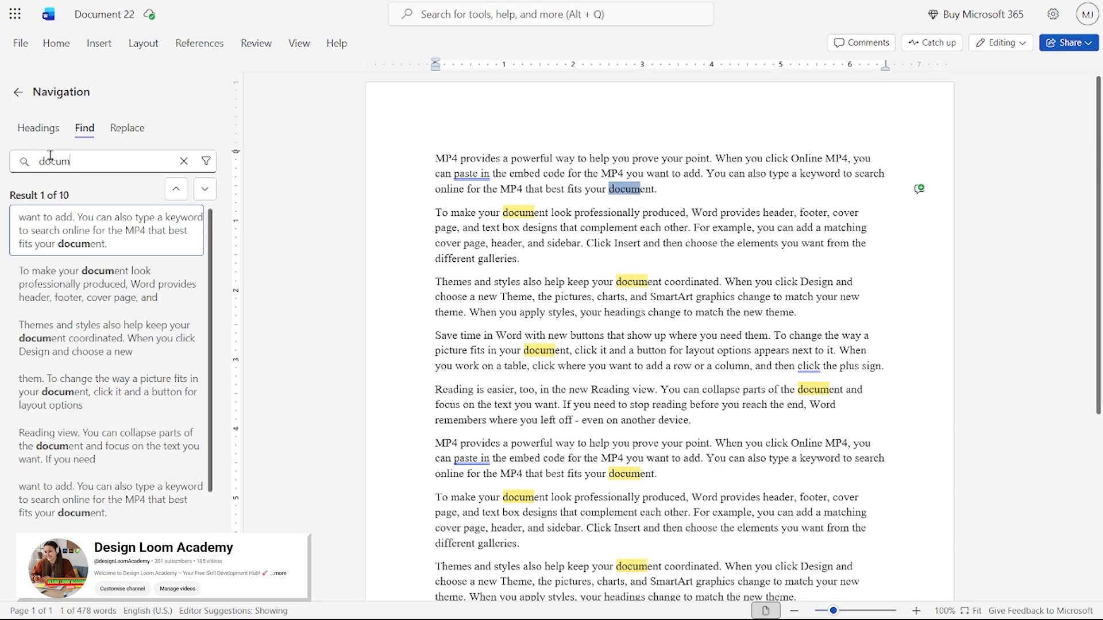
text(ent)
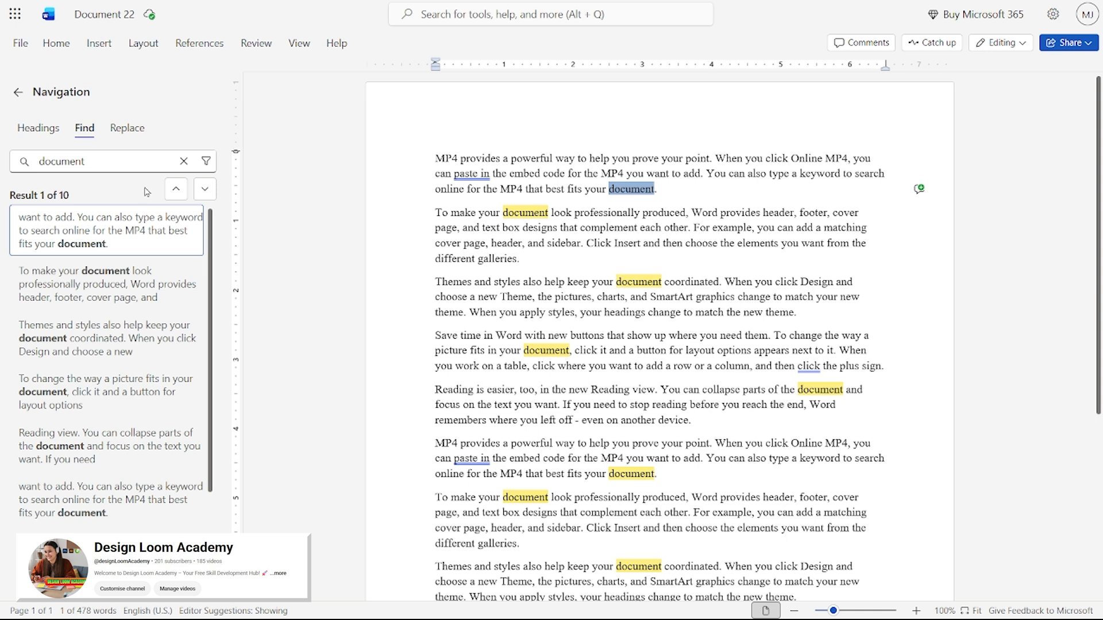
- Replace the first four matches of "document" with "book" one at a time, and the remaining matches all at once
click(130, 131)
drag(73, 192, 30, 190)
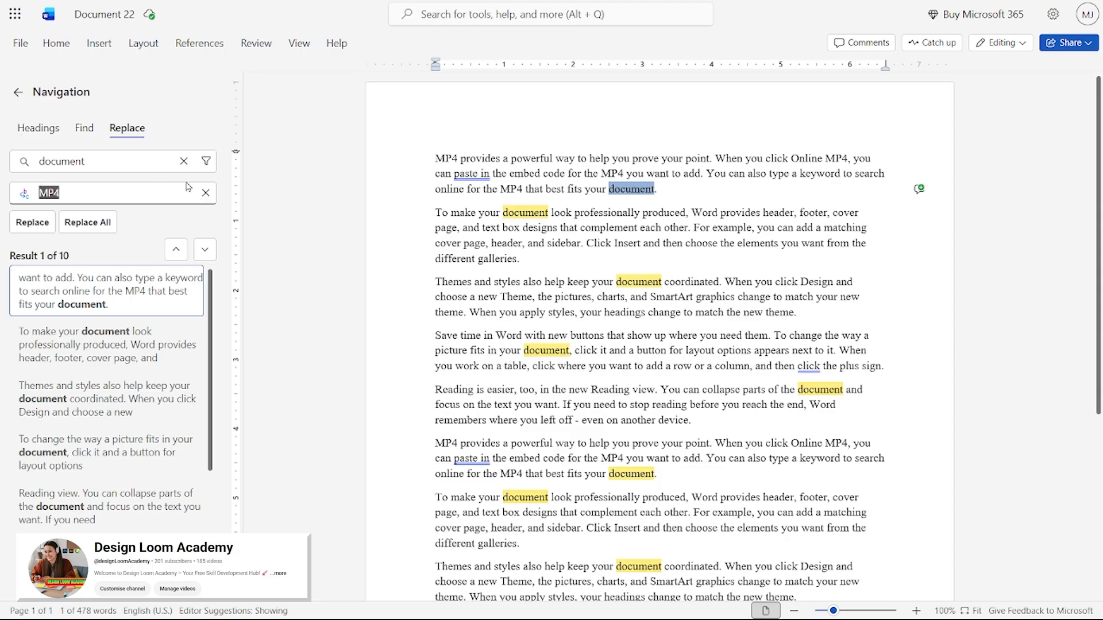
text(book)
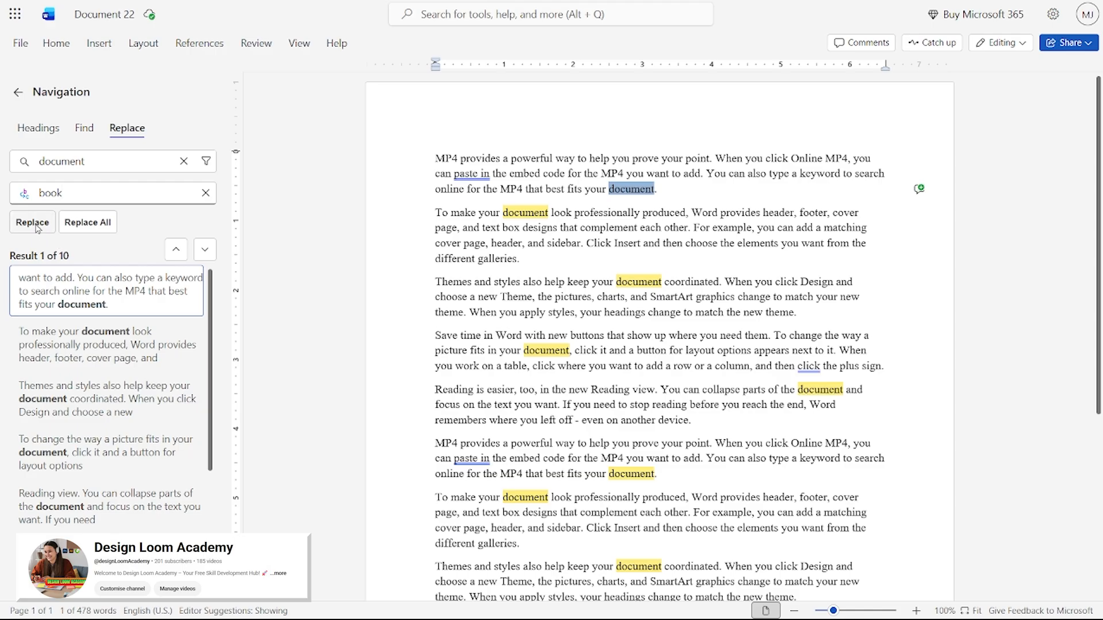
click(36, 226)
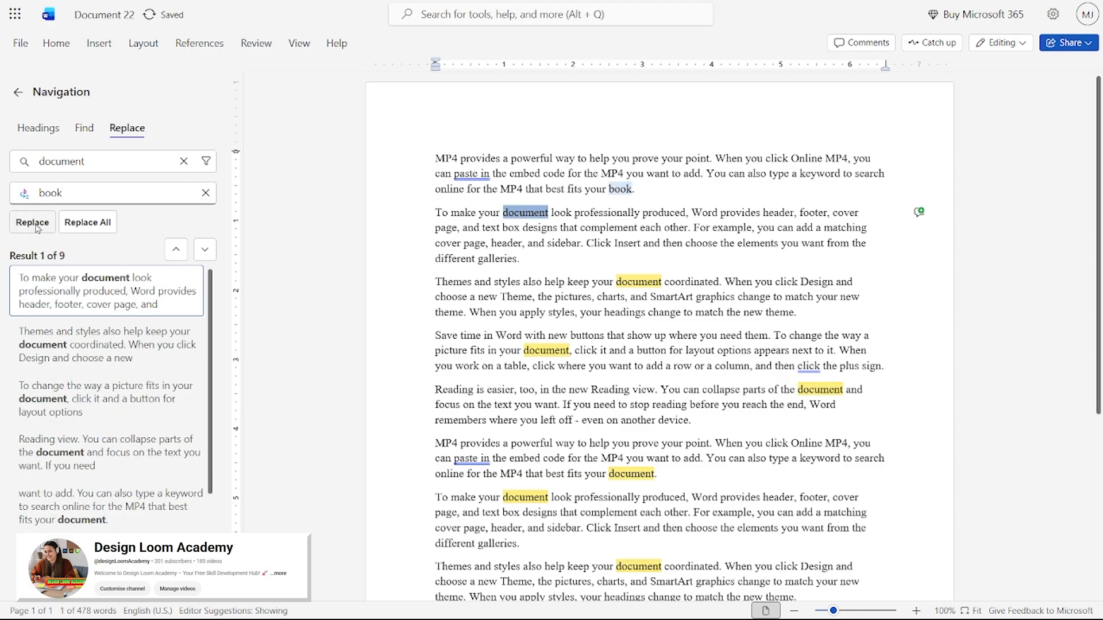
click(36, 226)
click(36, 226)
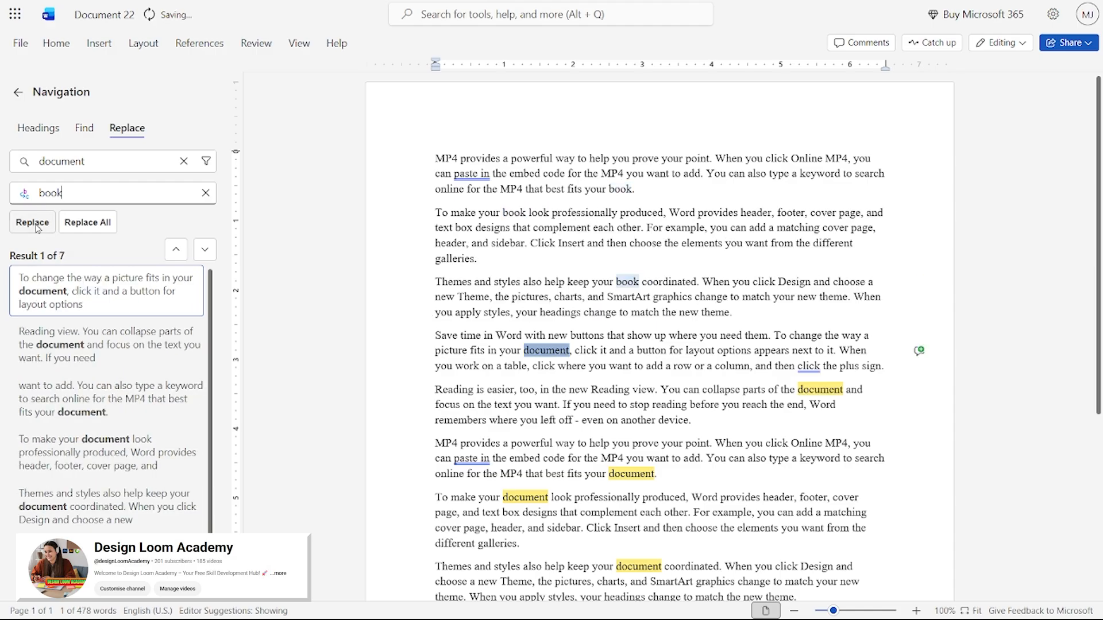
click(36, 226)
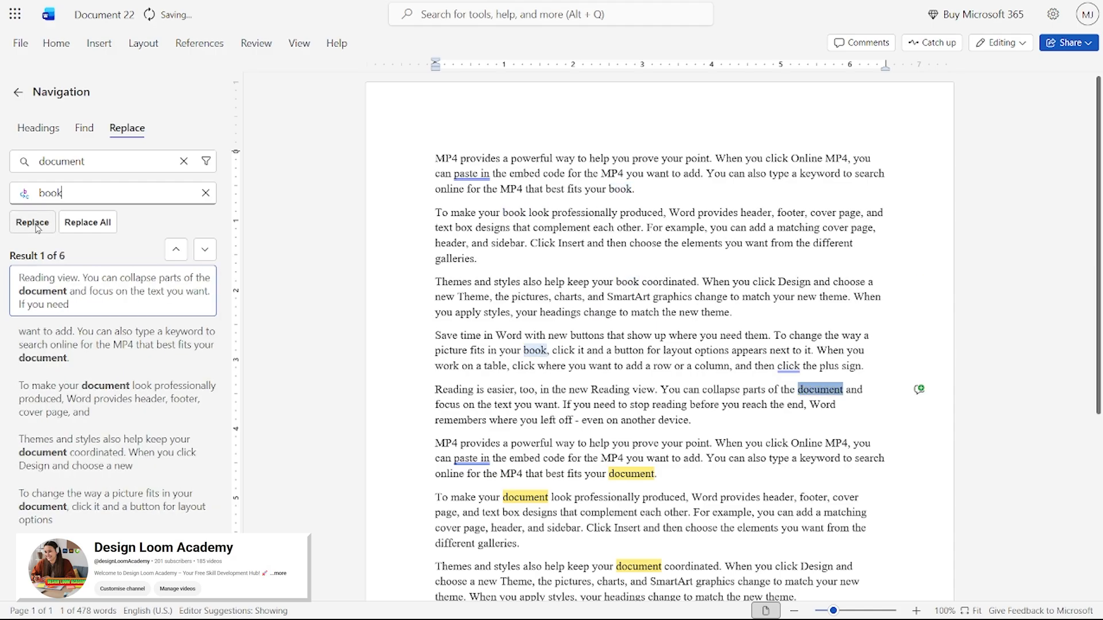
click(73, 225)
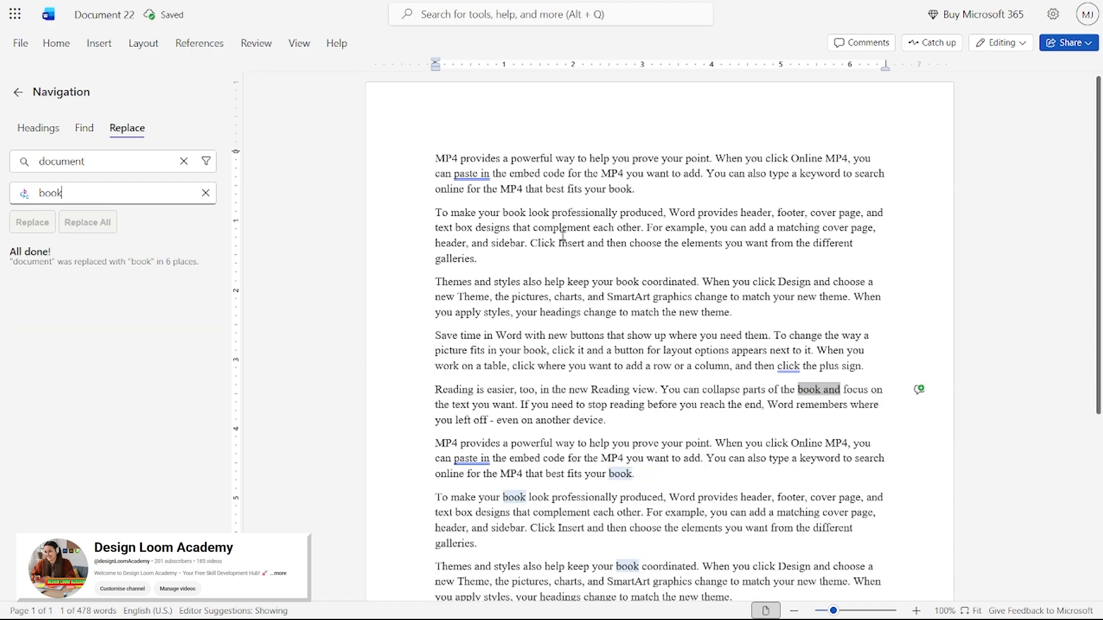
drag(609, 192, 638, 192)
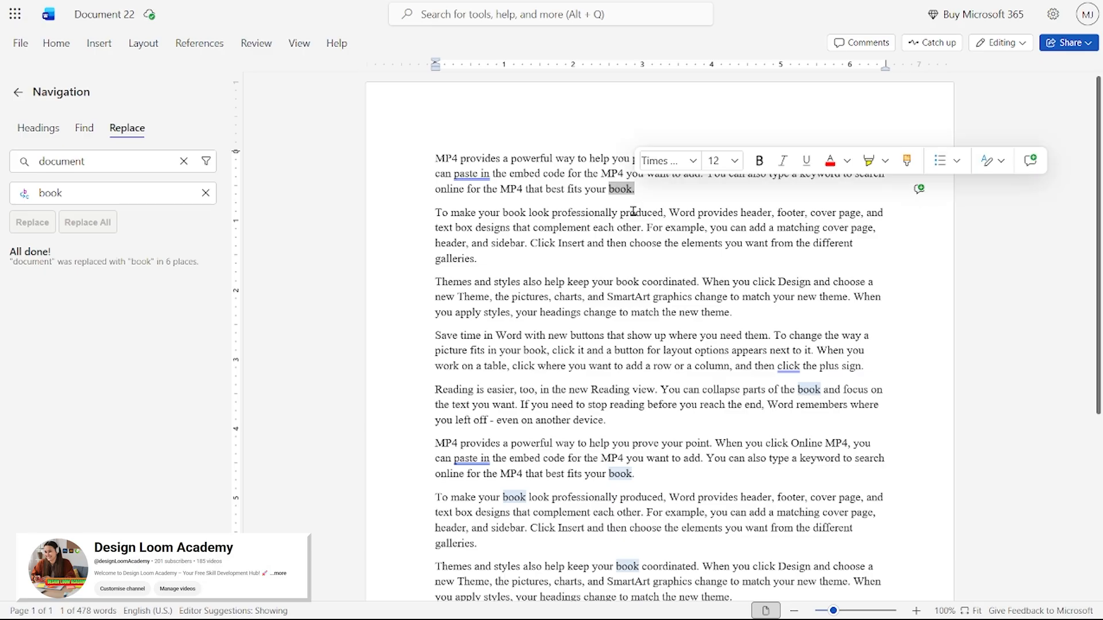